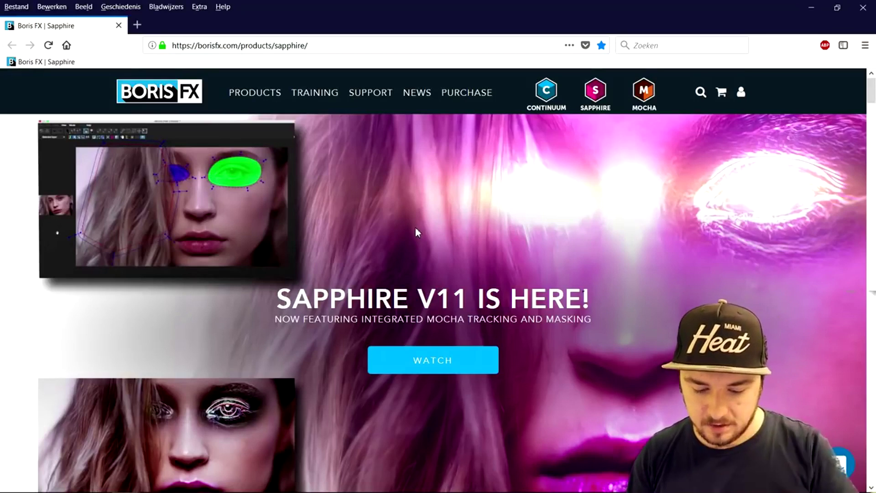
- From the Sapphire product page's free trial offer, open the Sapphire 11 download for Adobe on Windows 64-Bit
scroll(415, 208, "down", 5)
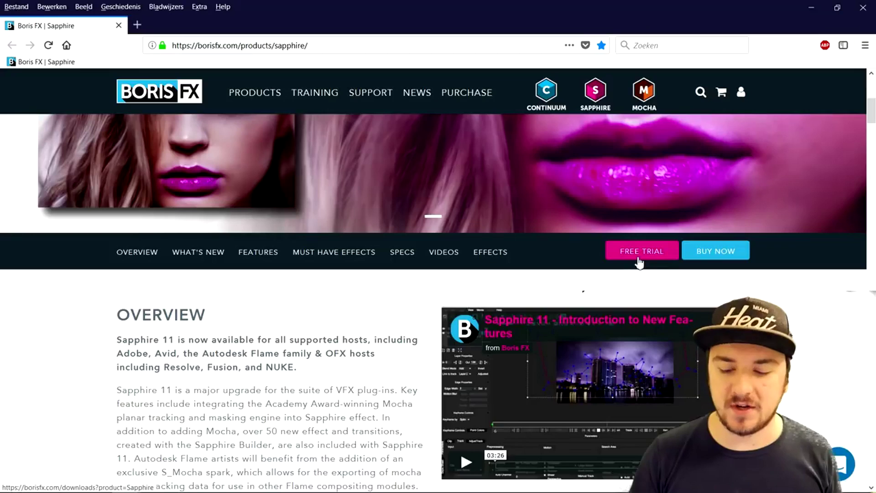
left_click(705, 256)
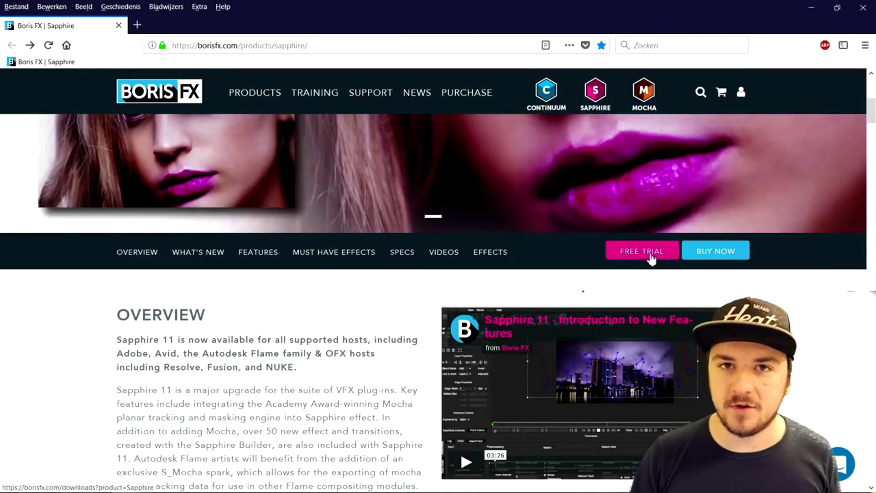
left_click(652, 258)
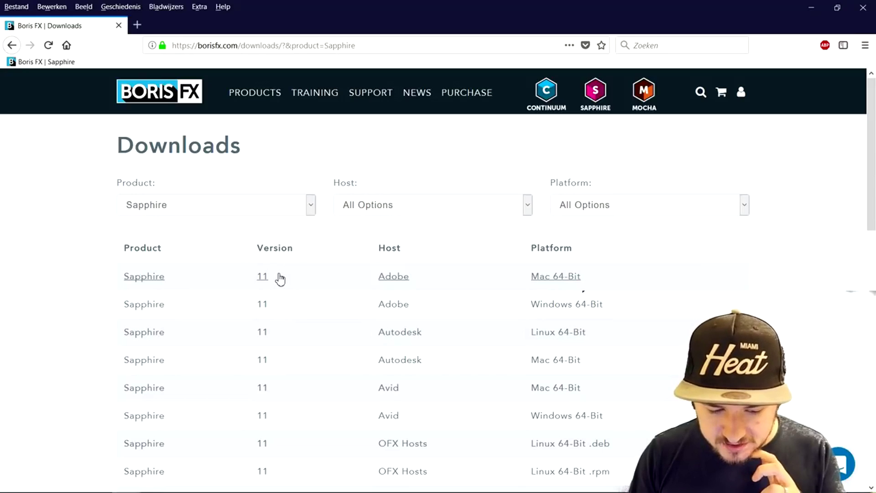
scroll(292, 281, "down", 3)
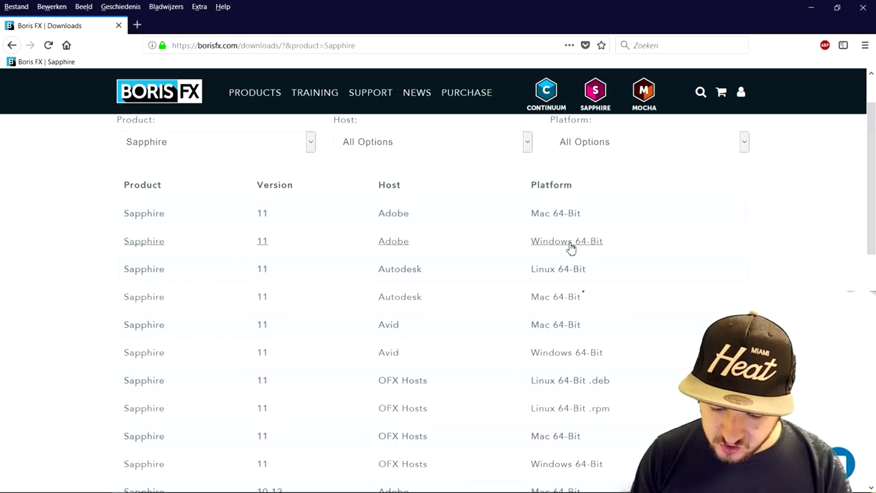
left_click(570, 245)
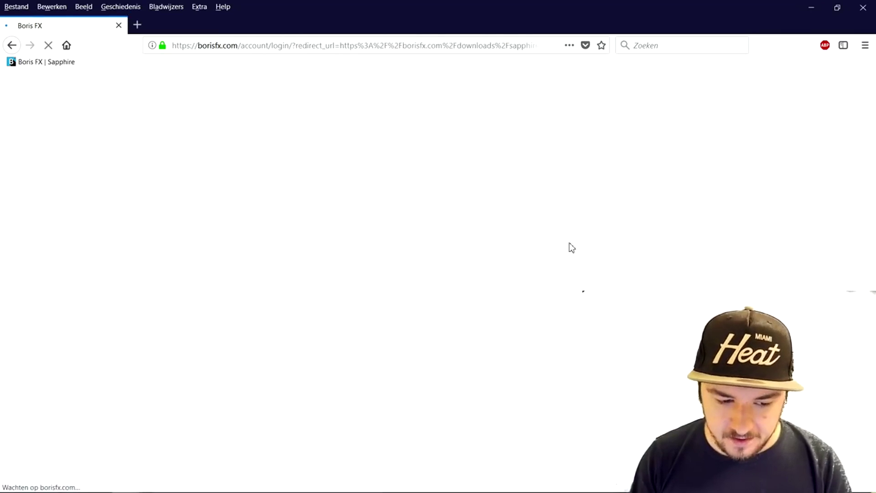
scroll(289, 209, "down", 3)
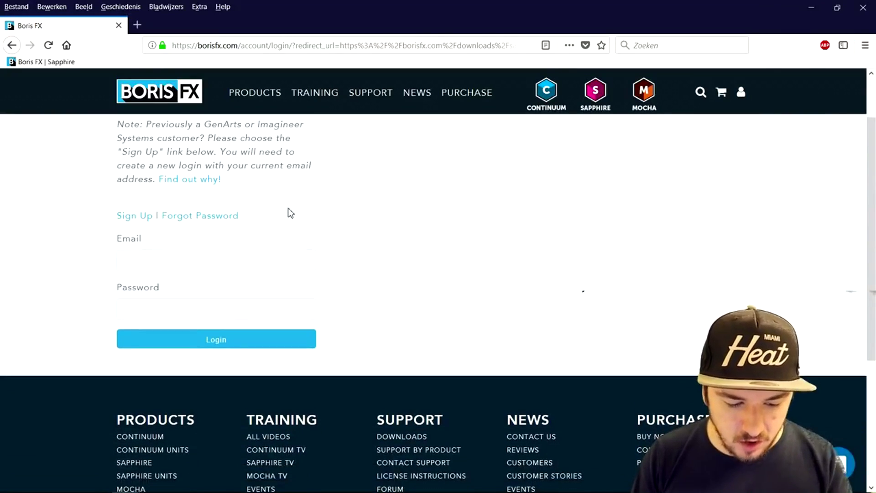
scroll(292, 215, "up", 3)
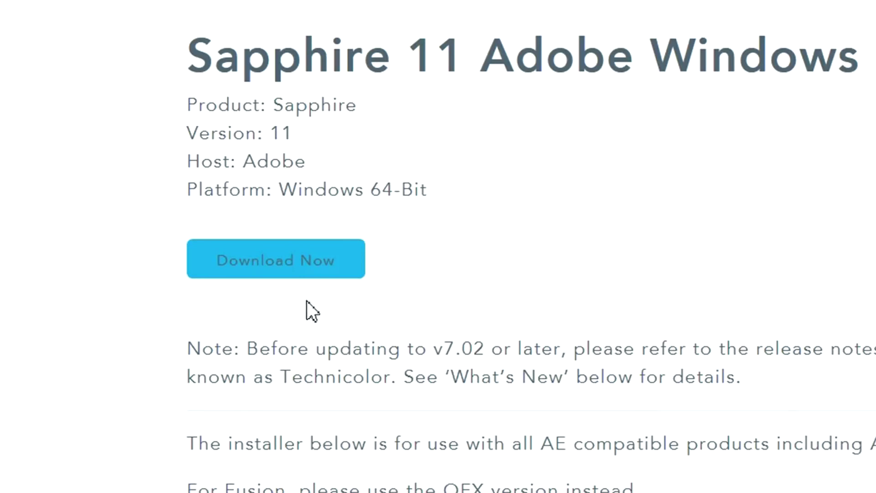
- Download and save the installer sapphire-ae-install-11.0.exe, and read the installation instructions on its download page
left_click(288, 270)
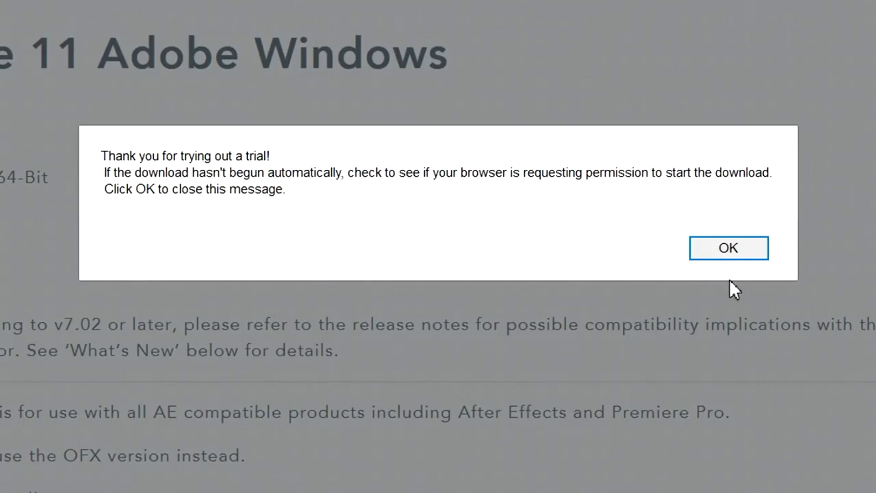
left_click(728, 252)
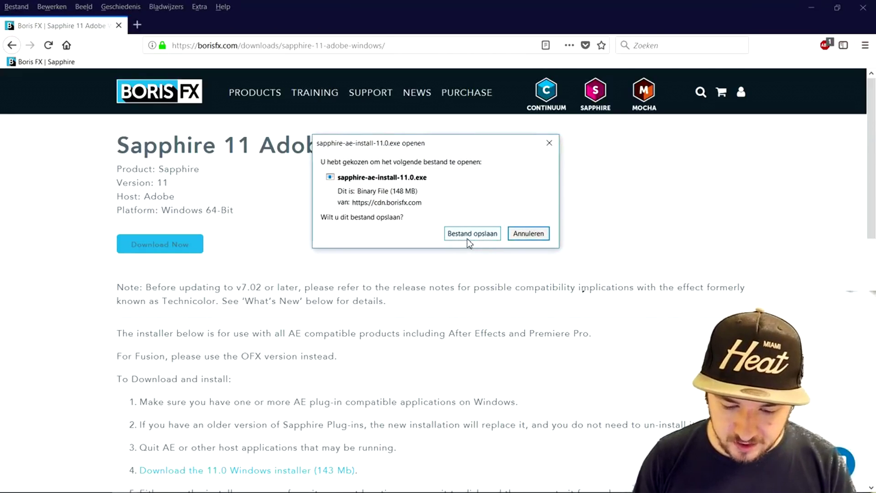
left_click(469, 238)
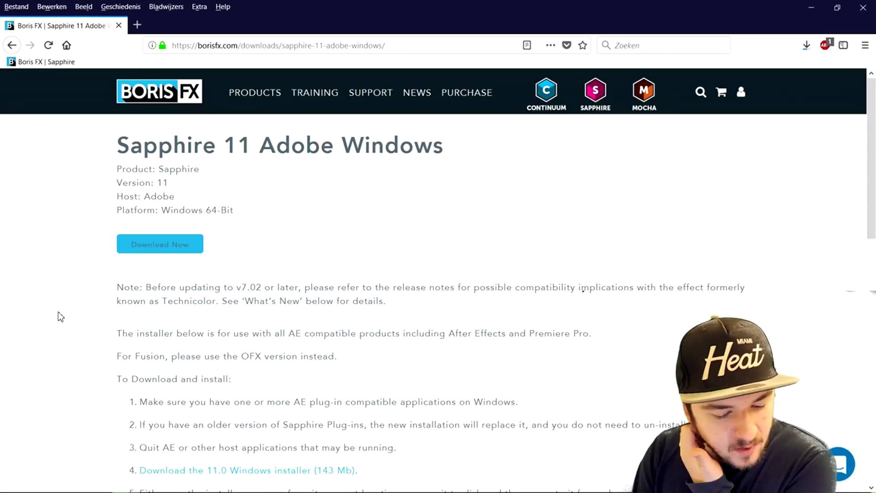
scroll(59, 315, "down", 3)
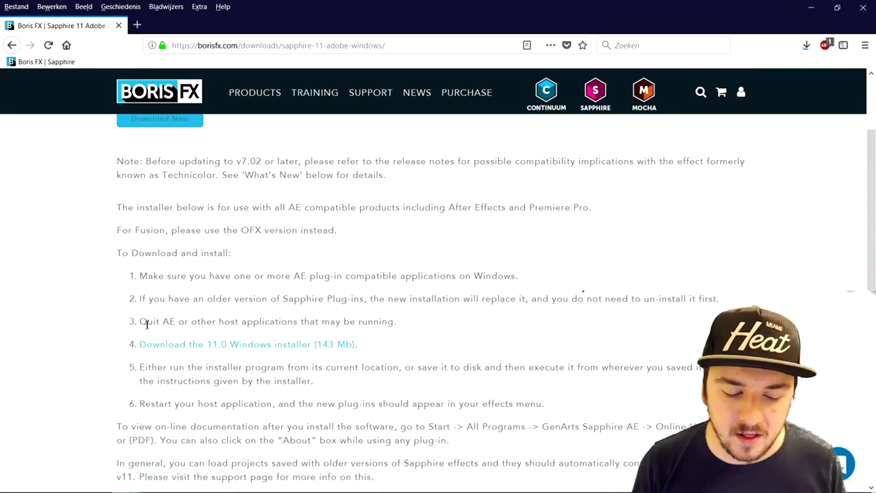
scroll(160, 327, "down", 3)
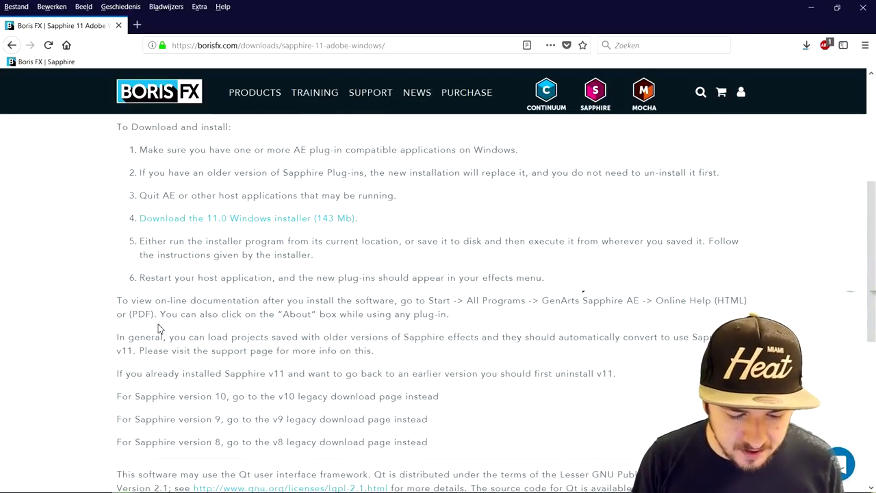
scroll(158, 324, "down", 3)
scroll(158, 324, "up", 9)
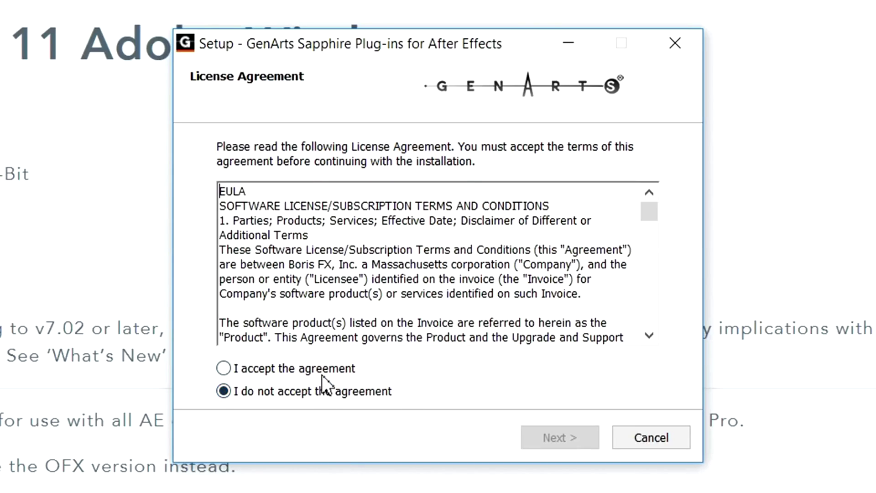
- Accept the license agreement and install the Sapphire plug-ins using the default MediaCore plug-in folder and C:\Program Files\GenArts\SapphireAE as destination
left_click(325, 369)
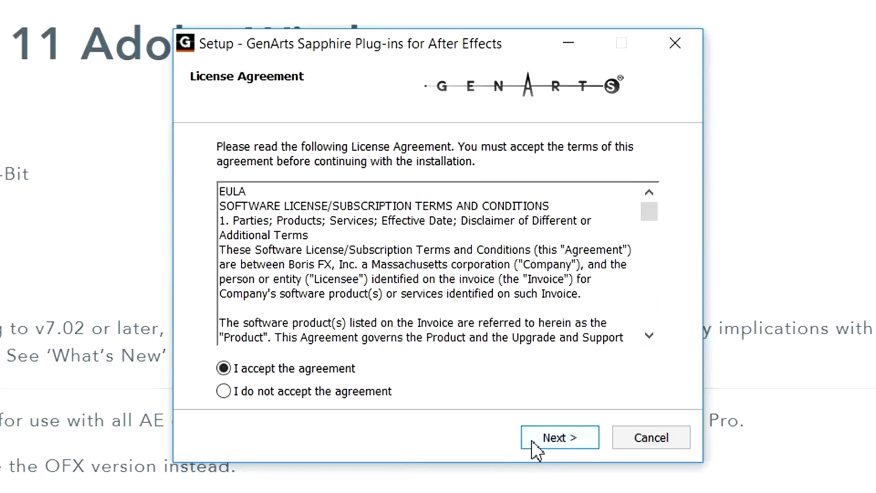
left_click(531, 439)
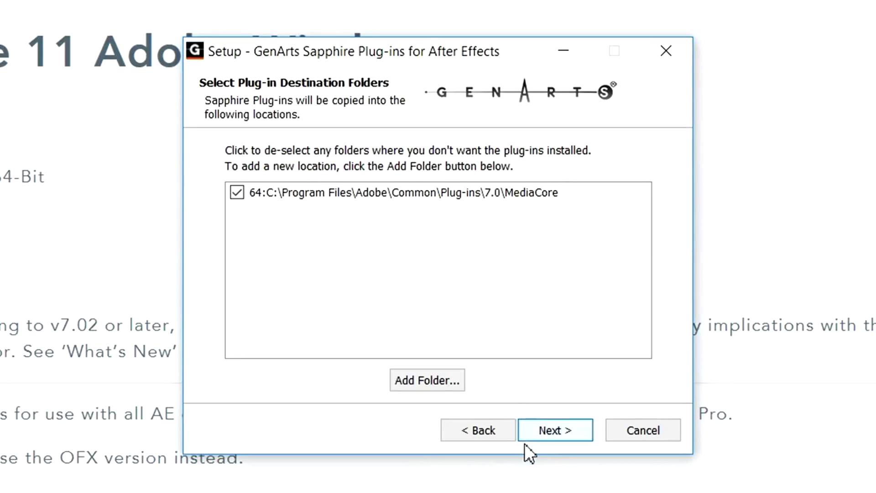
left_click(537, 434)
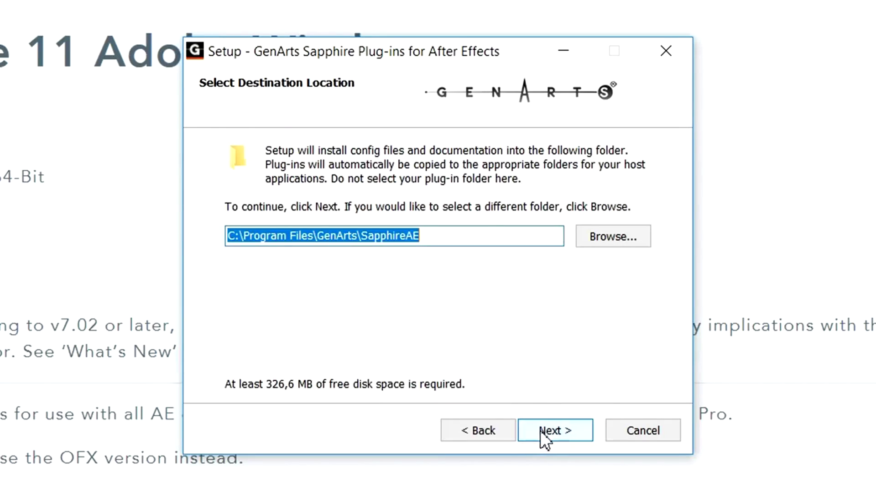
left_click(542, 434)
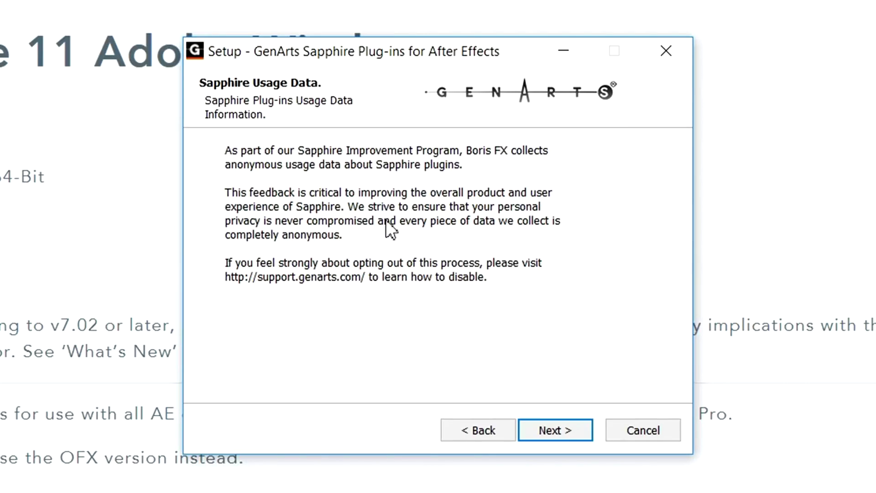
left_click(557, 435)
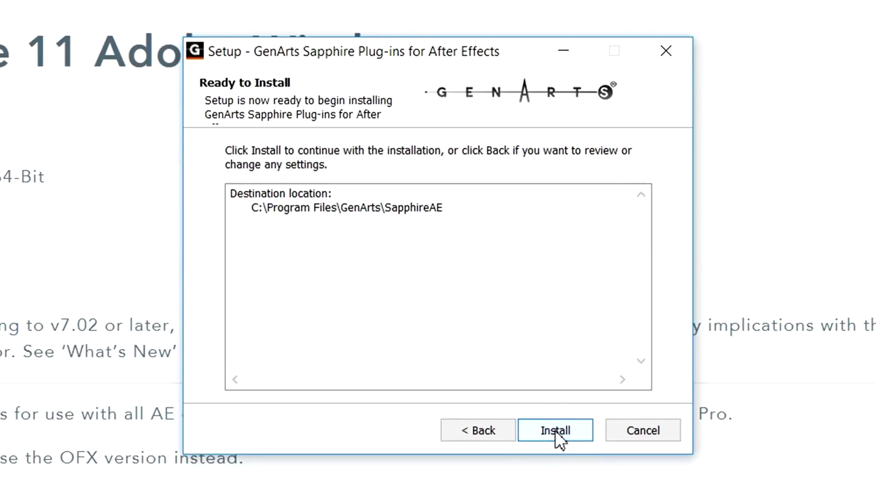
left_click(551, 436)
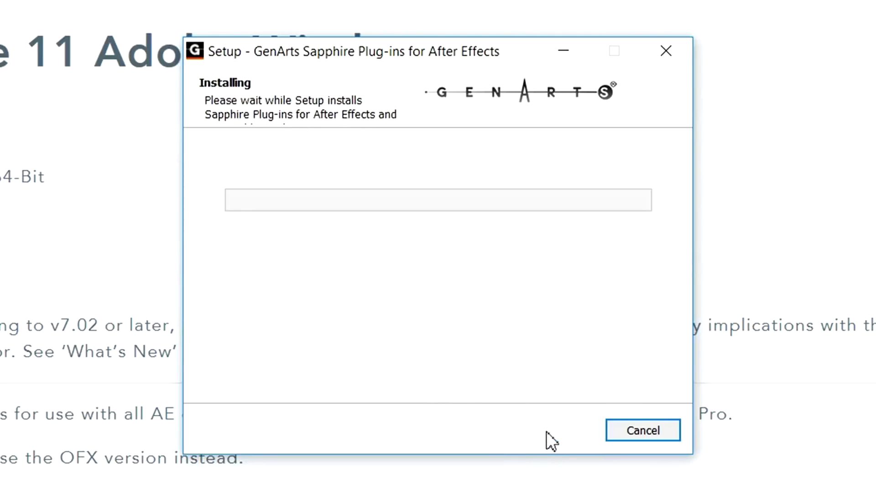
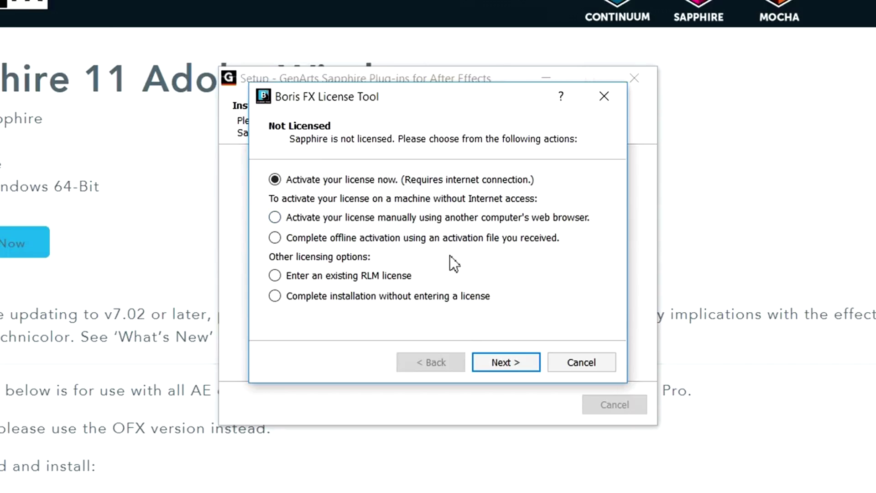
- Choose to complete the installation without entering a license, and finish the license tool and setup
left_click(326, 313)
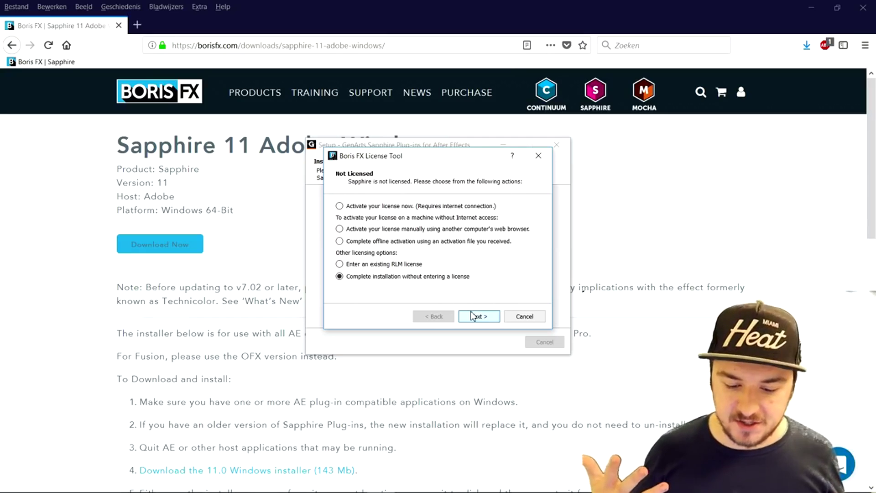
left_click(509, 388)
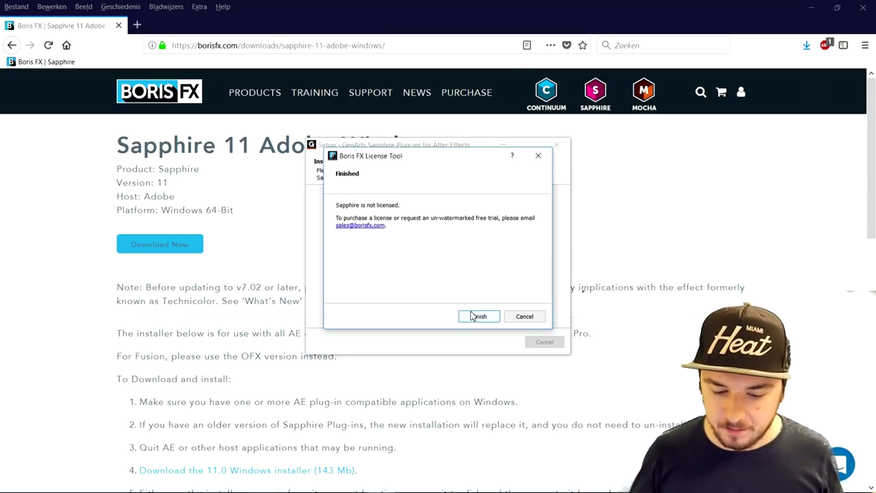
left_click(477, 320)
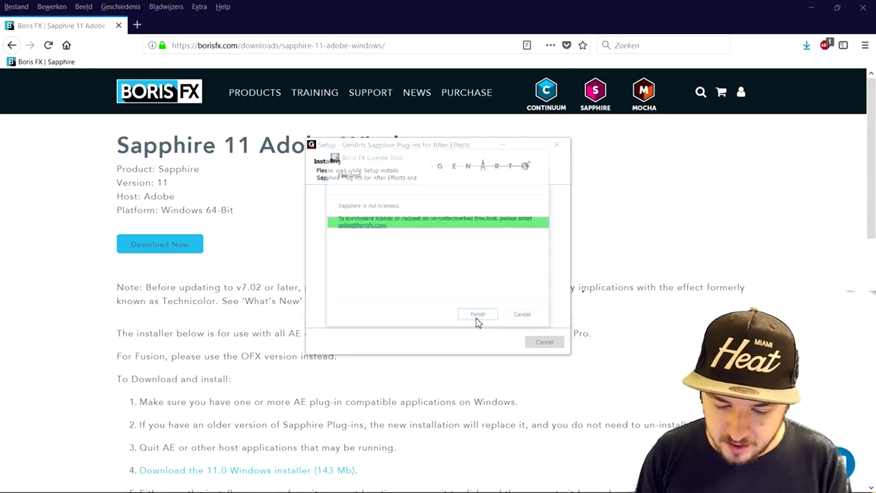
left_click(490, 344)
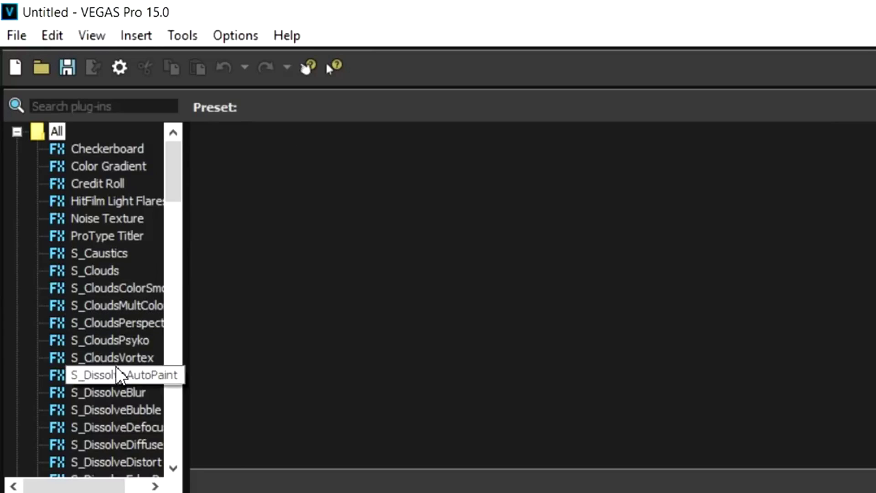
- Switch to VEGAS Pro and look through the media generators for Sapphire plug-ins and folders
scroll(62, 187, "down", 5)
scroll(116, 351, "down", 20)
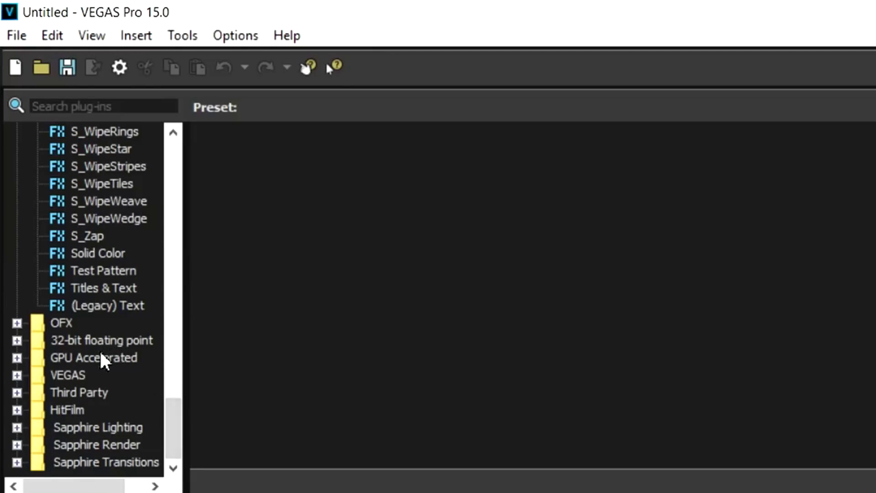
scroll(105, 351, "up", 20)
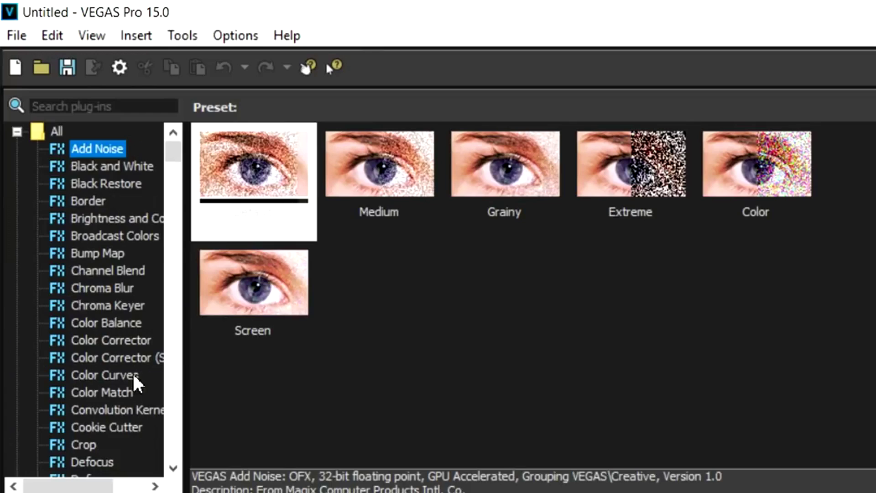
- Look through the full list of video effects for the Sapphire plug-ins with the S_ prefix
scroll(121, 306, "down", 18)
scroll(122, 305, "up", 18)
scroll(121, 305, "down", 20)
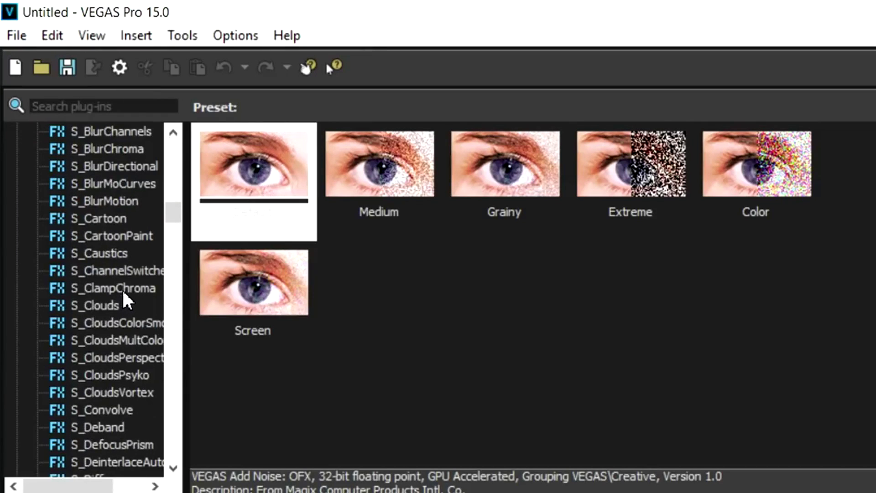
scroll(123, 294, "down", 8)
scroll(123, 294, "down", 16)
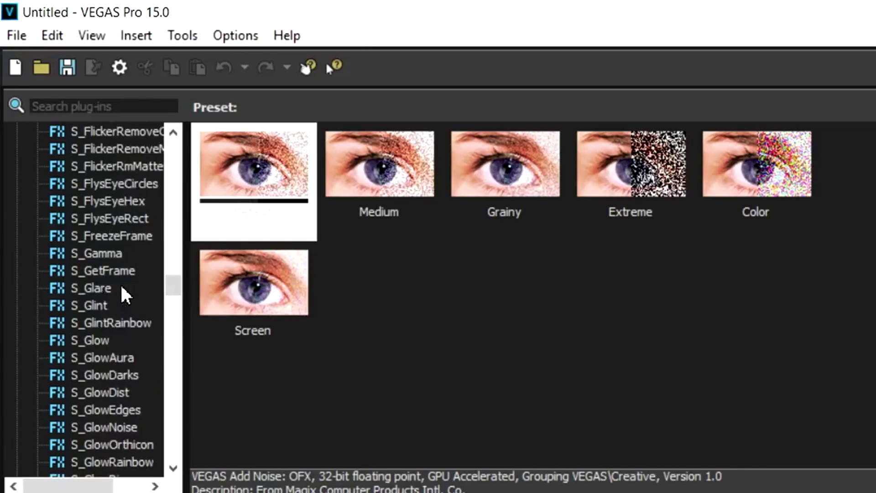
scroll(123, 294, "down", 20)
scroll(114, 299, "down", 18)
scroll(112, 299, "up", 9)
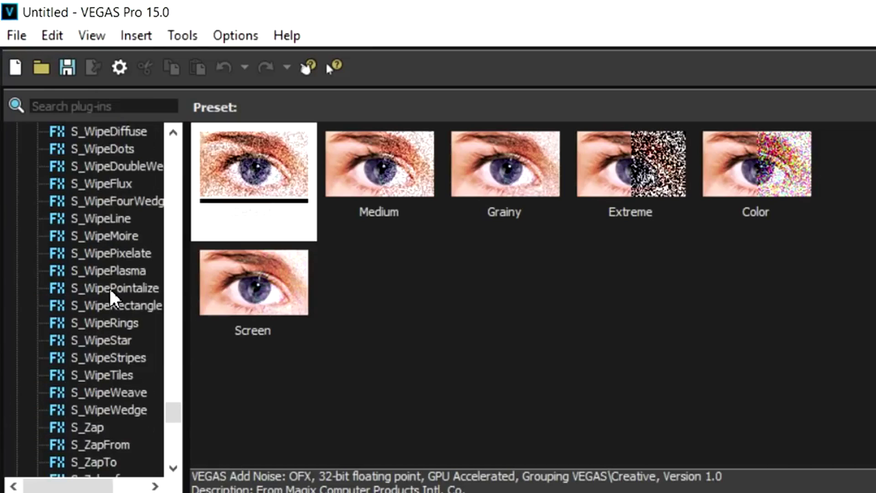
scroll(113, 299, "up", 3)
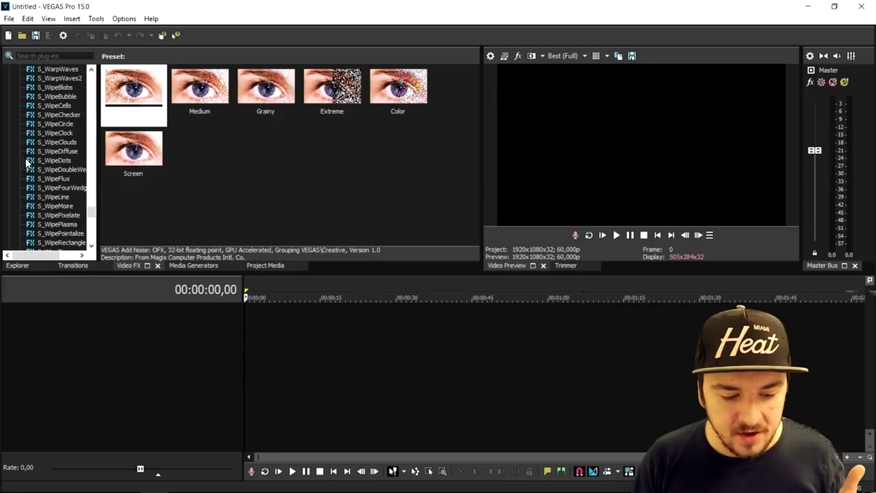
scroll(52, 162, "up", 20)
scroll(62, 168, "up", 20)
scroll(60, 162, "up", 15)
- Open the list of transitions and look through it for Sapphire transitions
left_click(78, 266)
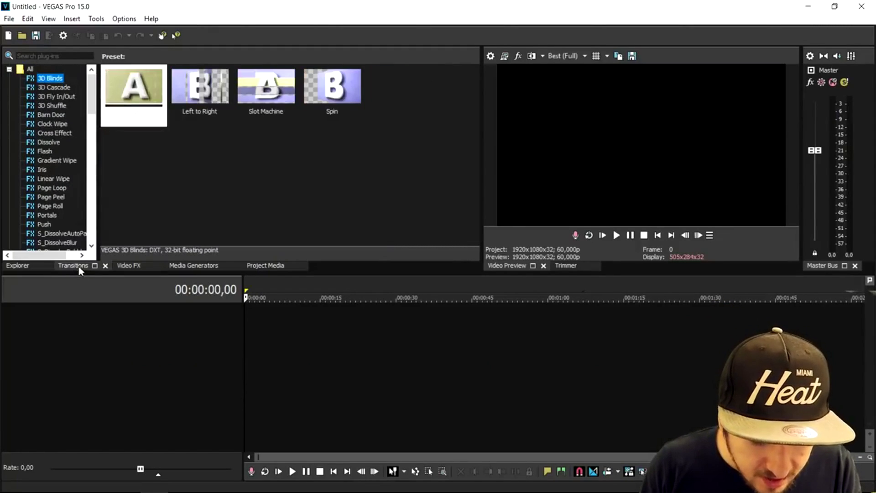
scroll(56, 188, "down", 20)
scroll(55, 187, "up", 6)
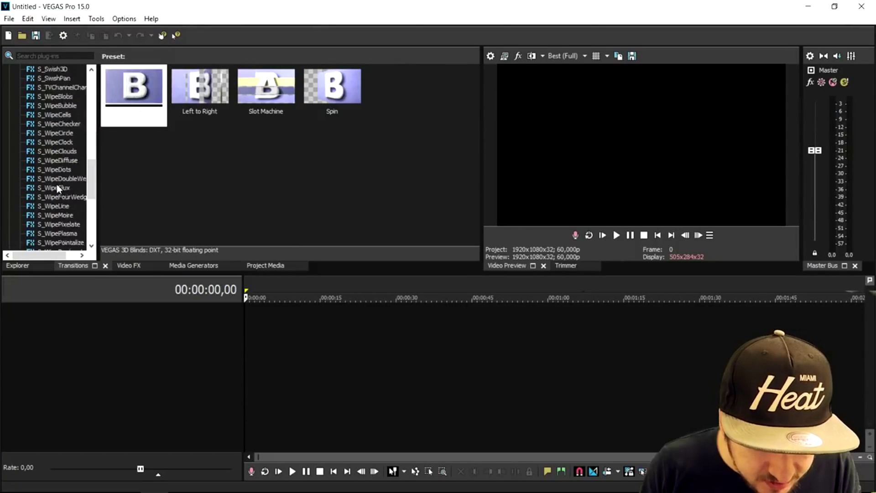
- Check the file explorer and project media, and return to the video effects to browse the Sapphire entries again
left_click(19, 266)
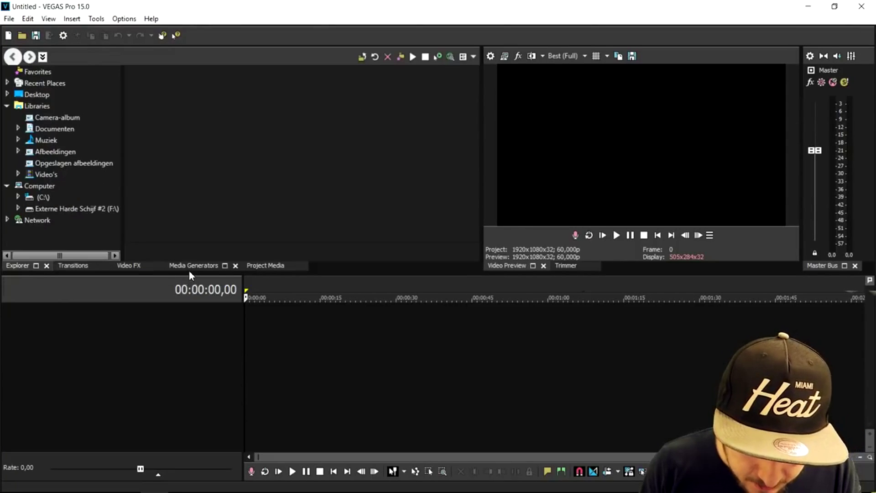
left_click(263, 266)
left_click(128, 266)
scroll(66, 150, "down", 5)
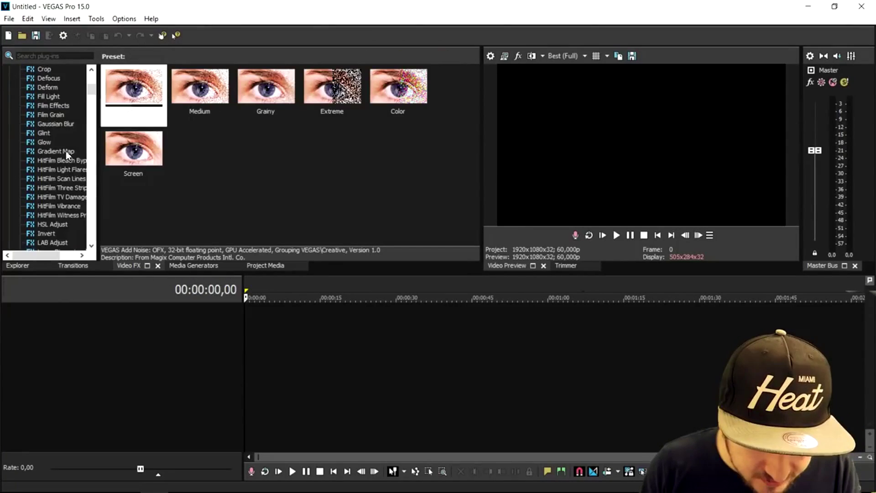
scroll(66, 151, "down", 20)
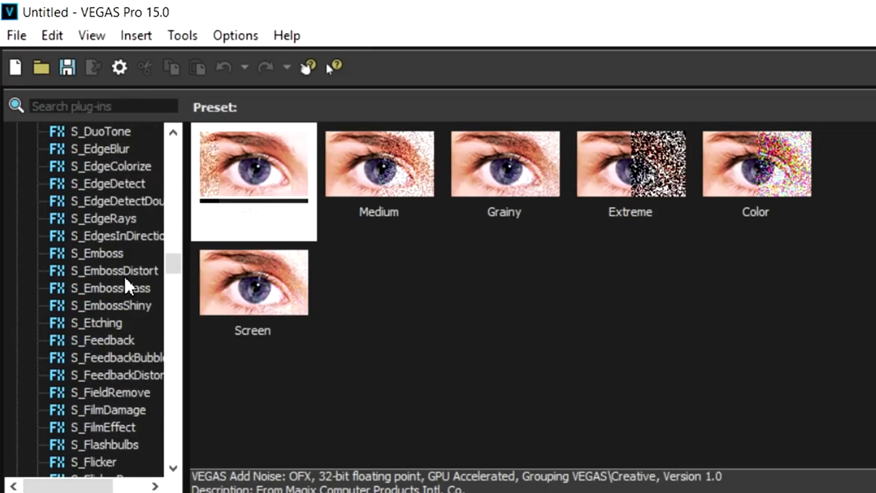
- Look further down the video effects list through the remaining Sapphire entries
scroll(124, 275, "down", 20)
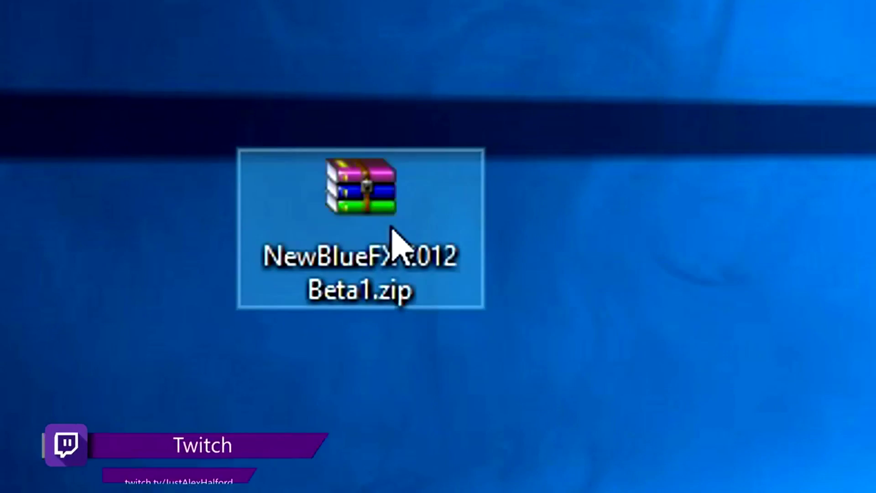
- Run the installer from the NewBlueFX 2012 Beta1.zip archive and accept the default destination folder
double_click(392, 238)
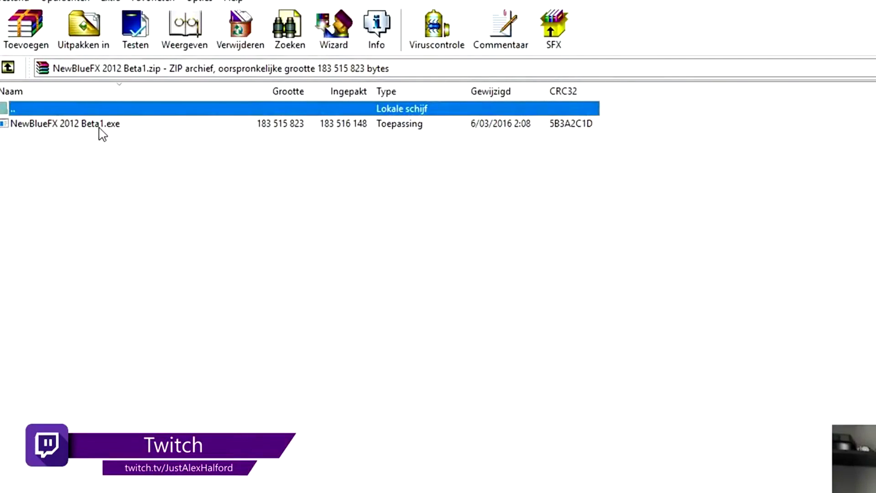
left_click(643, 274)
double_click(98, 124)
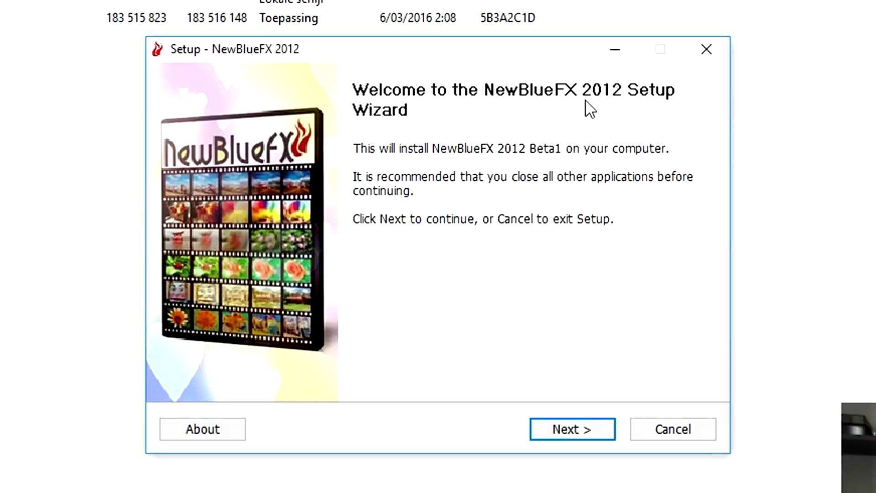
left_click(550, 428)
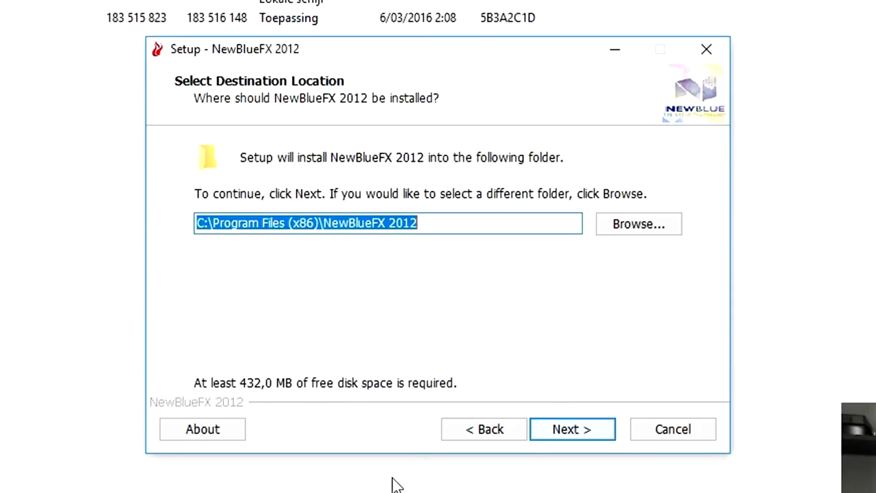
left_click(577, 432)
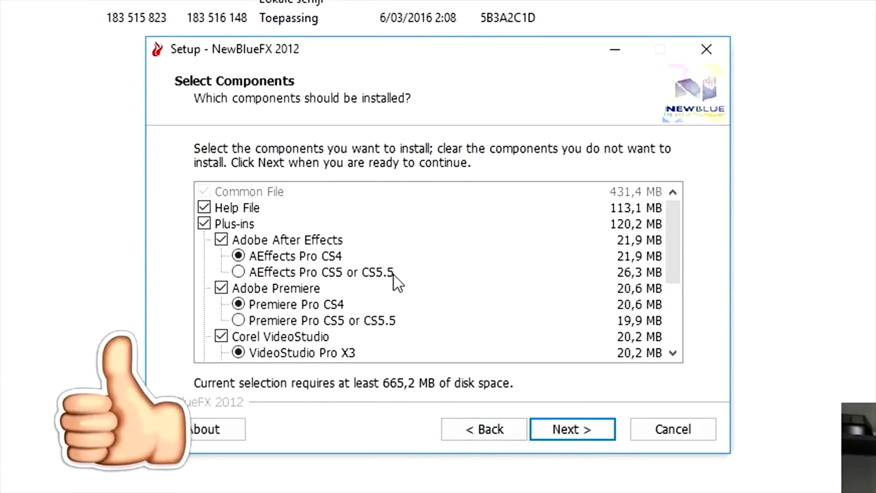
- Review the components to install, choose DirectX (32/64bit) for Sony Vegas, and continue with the other default selections
scroll(394, 276, "down", 3)
scroll(393, 275, "down", 1)
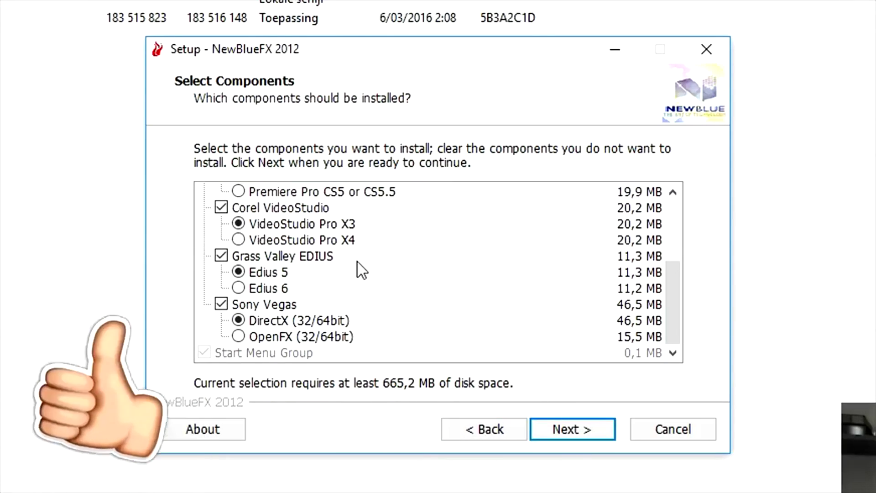
scroll(335, 276, "up", 1)
scroll(336, 277, "up", 2)
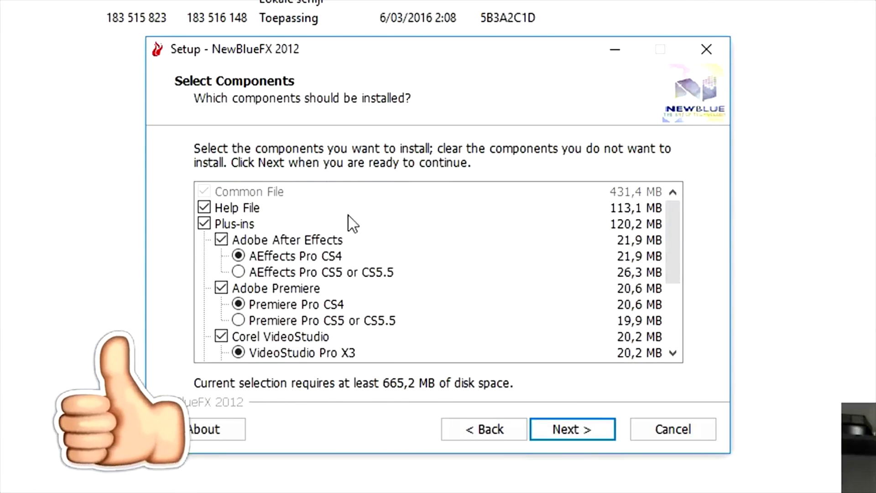
scroll(352, 242, "down", 3)
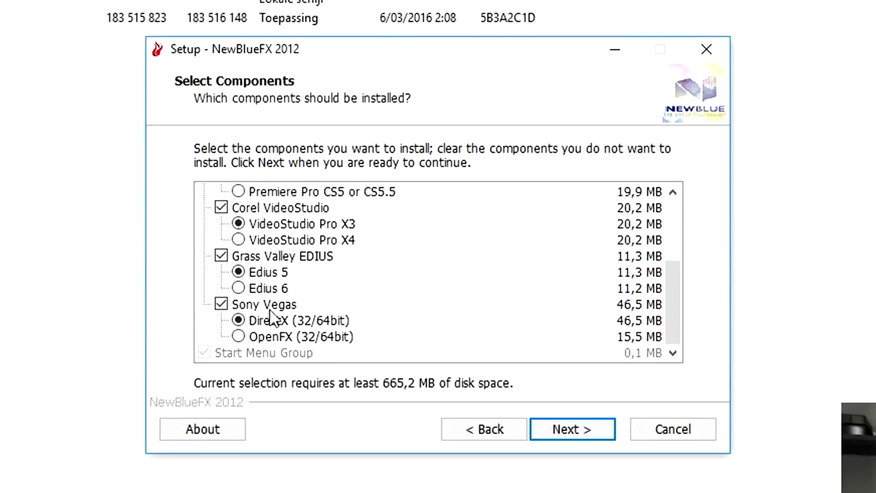
left_click(242, 322)
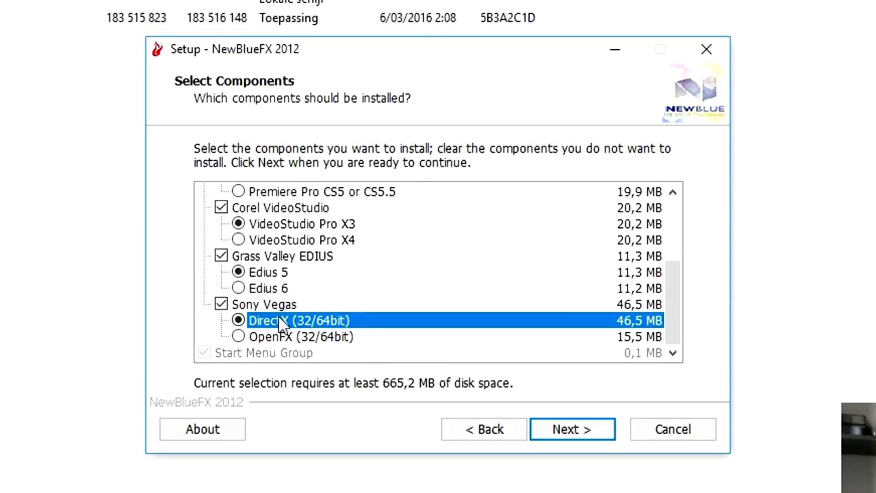
left_click(570, 423)
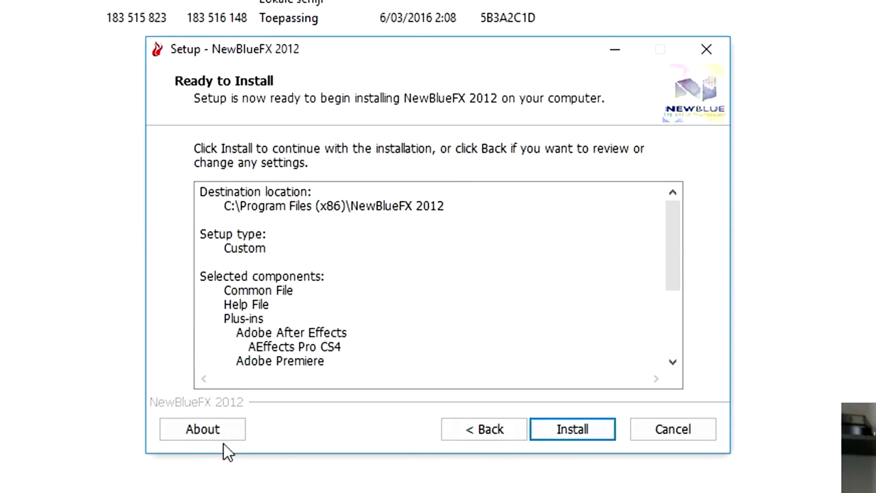
- Install NewBlueFX 2012 and finish the setup, opening the instructions text file with Kladblok
left_click(575, 435)
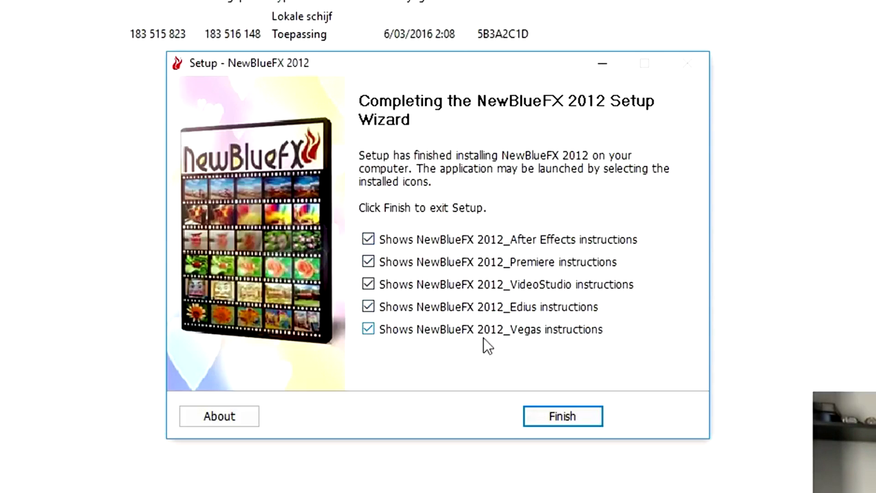
left_click(543, 416)
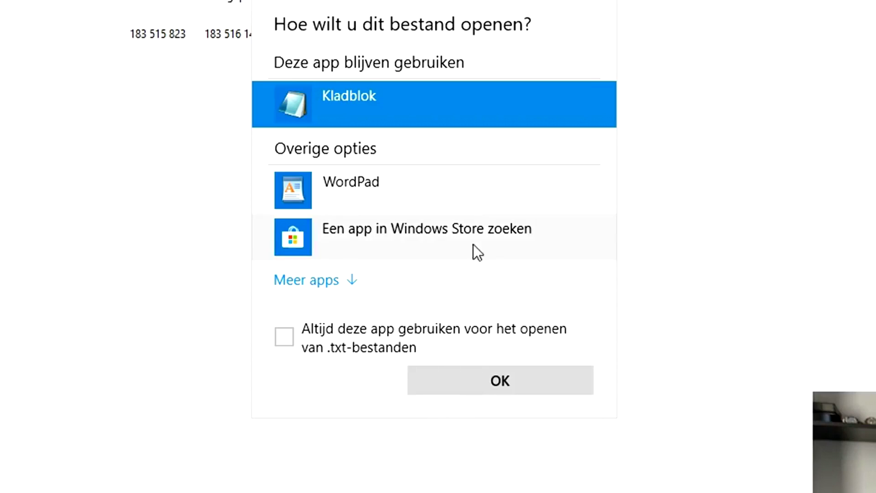
double_click(492, 110)
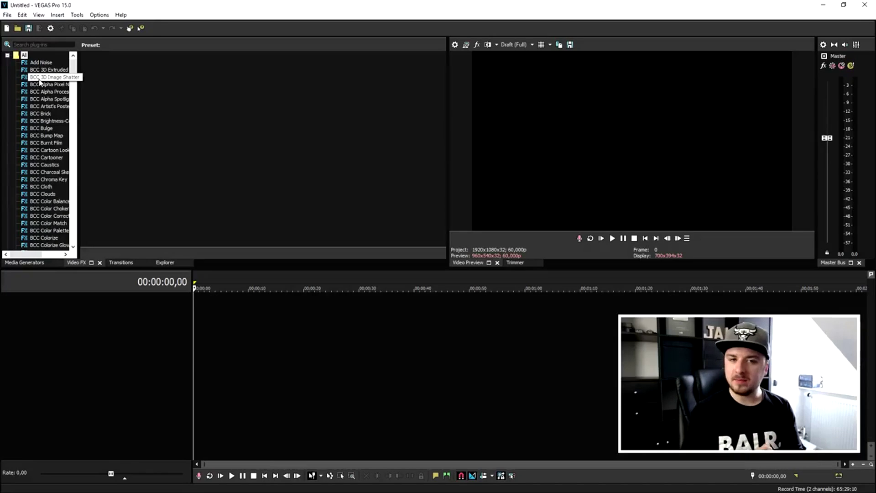
- Switch to VEGAS Pro and look through the full list of video effects for the NewBlue plug-ins
scroll(48, 104, "down", 20)
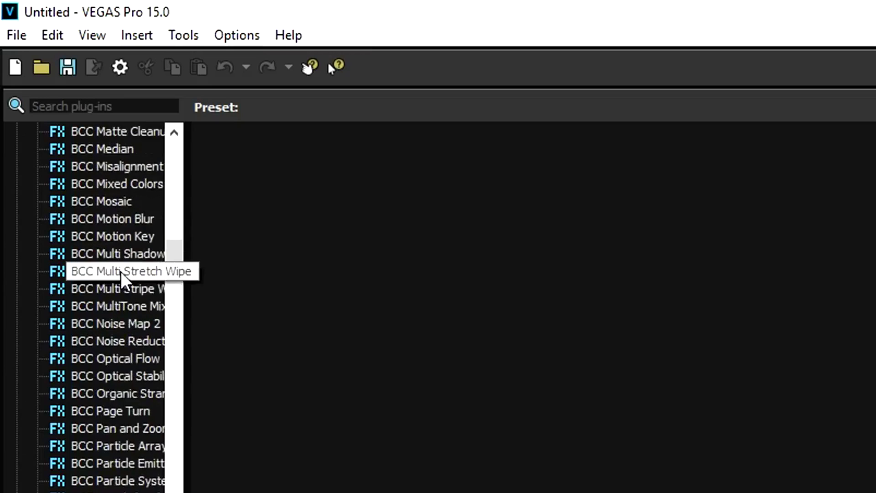
scroll(122, 276, "down", 6)
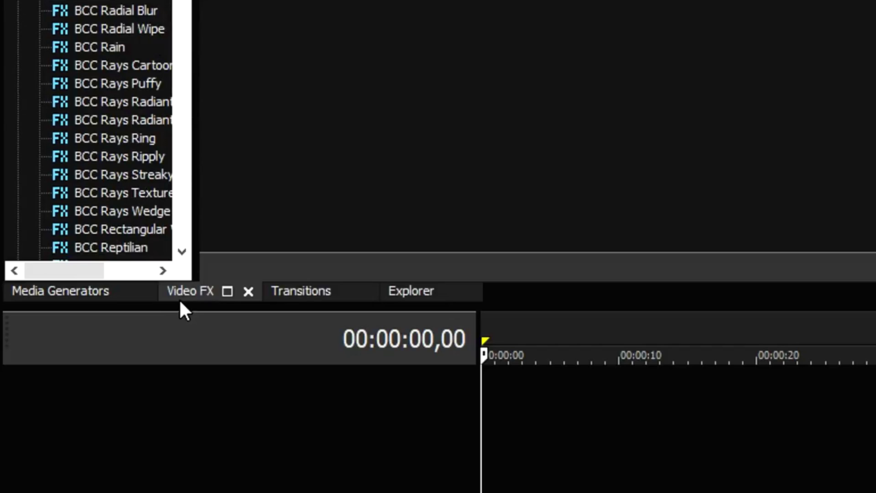
scroll(141, 34, "down", 20)
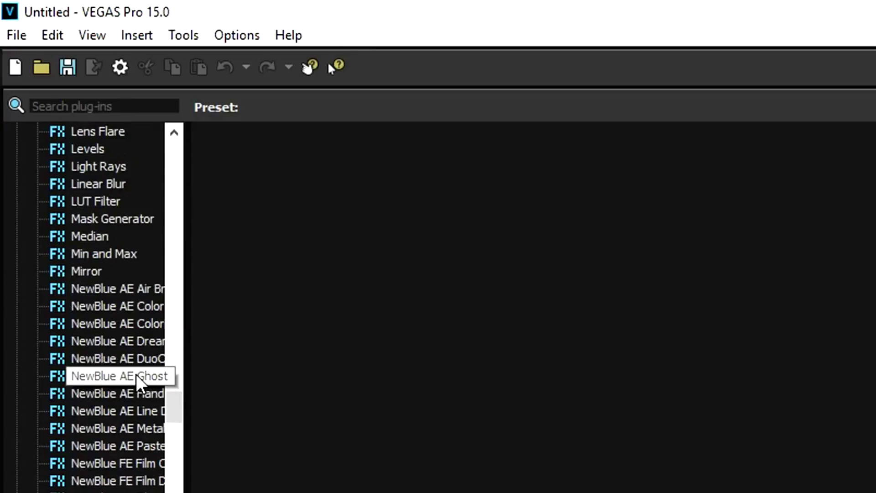